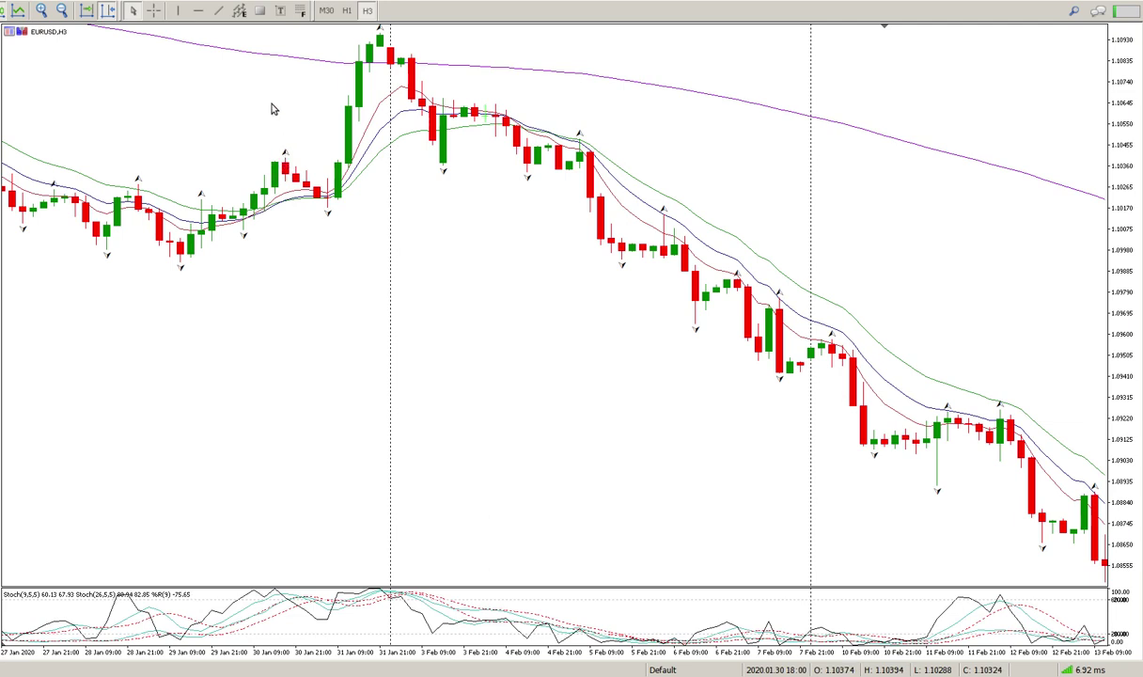
Frame the 30 Jan peak candles with a rectangle and add a horizontal line near 1.1039.
left_click(262, 11)
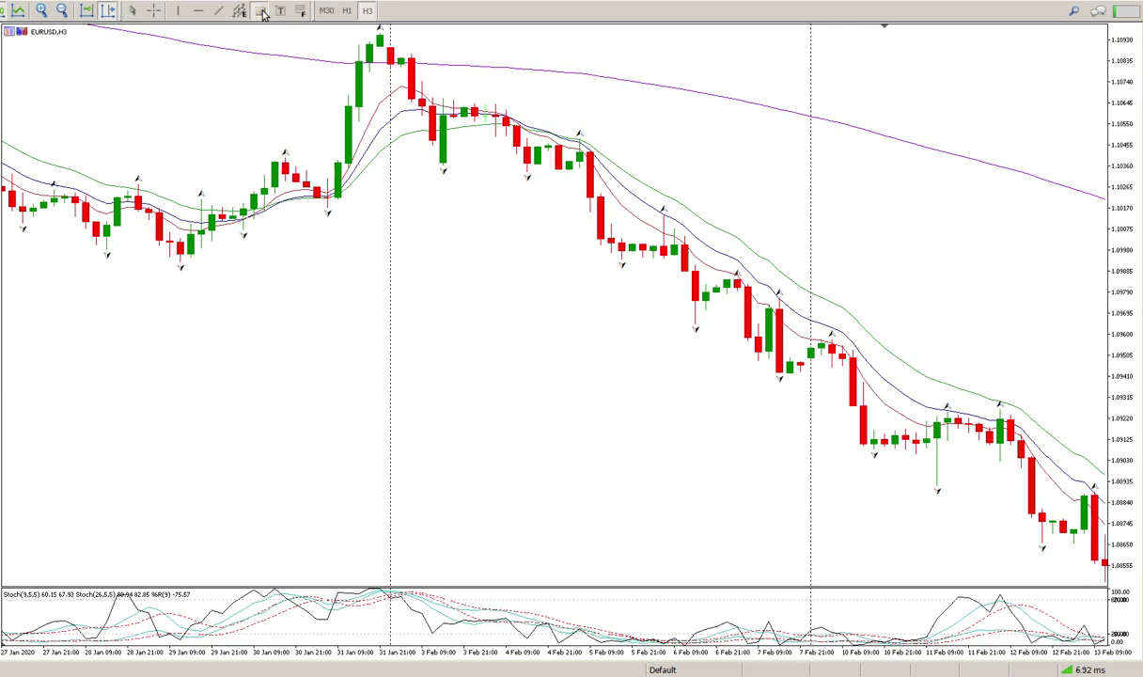
left_click_drag(264, 147, 292, 187)
double_click(266, 159)
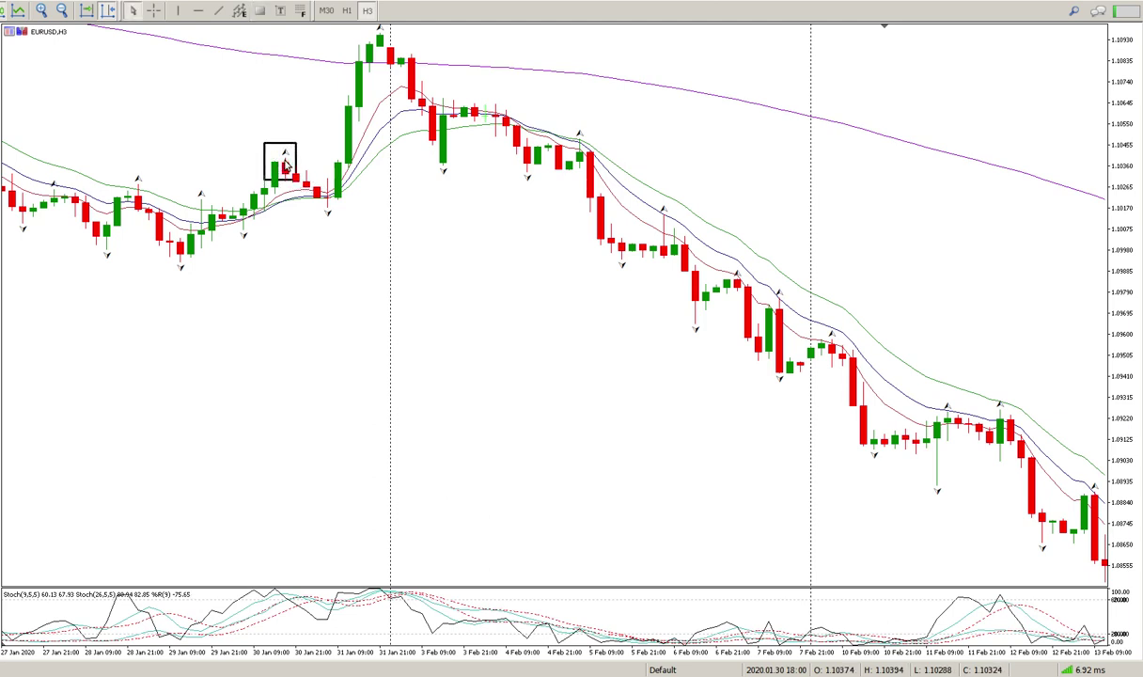
left_click(199, 10)
left_click_drag(214, 129, 217, 160)
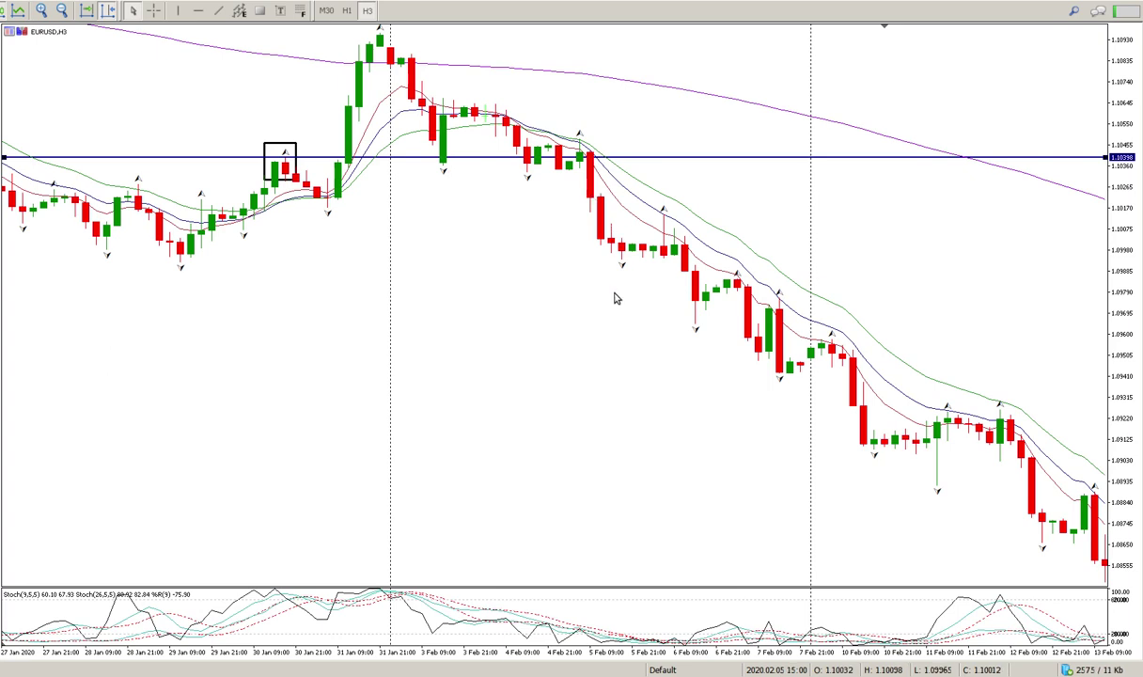
Scroll forward and zoom in so the 31 Jan–11 Feb candles appear wider.
scroll(616, 298, "down", 2)
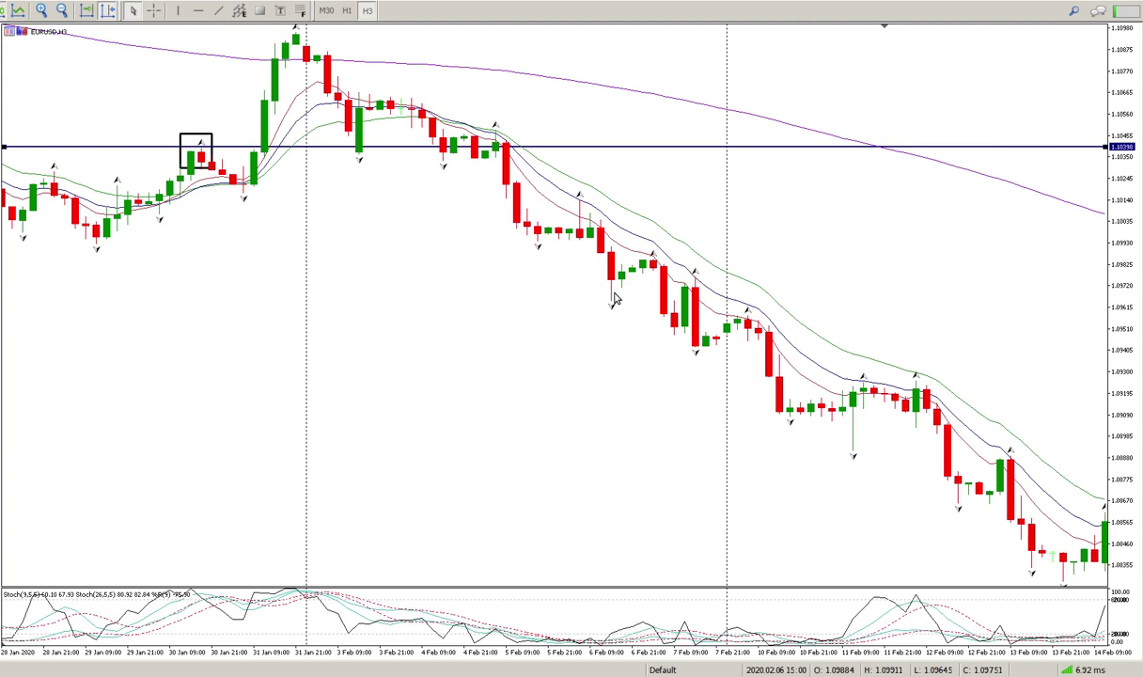
scroll(616, 298, "down", 4)
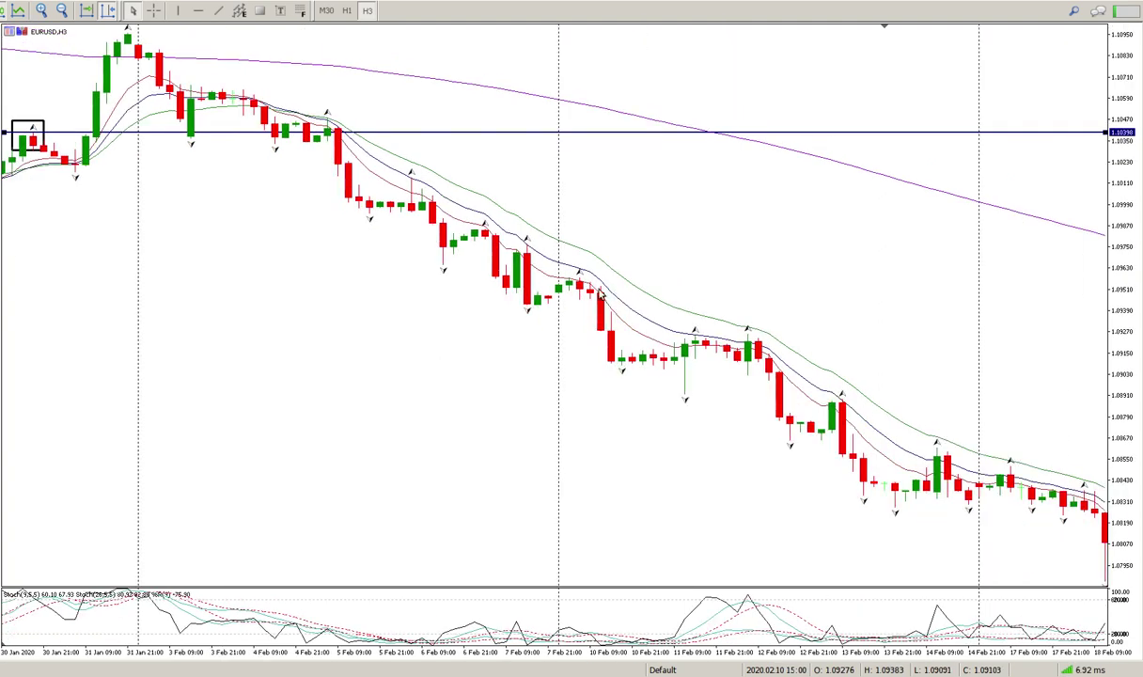
left_click(41, 12)
scroll(717, 410, "down", 2)
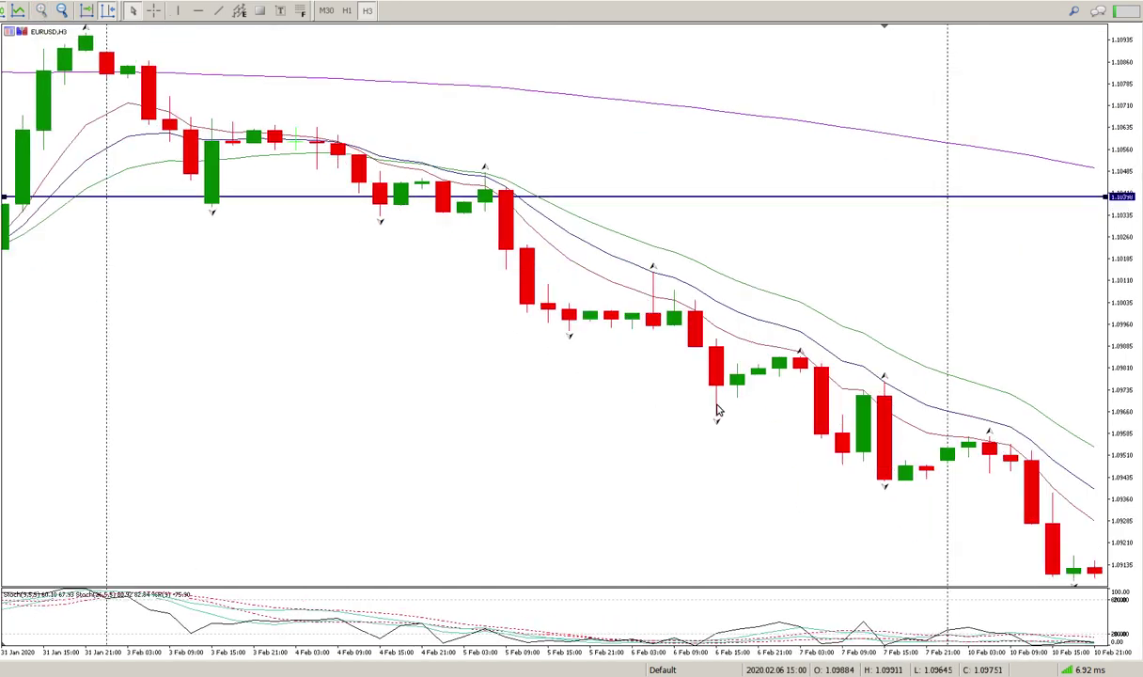
scroll(717, 409, "down", 1)
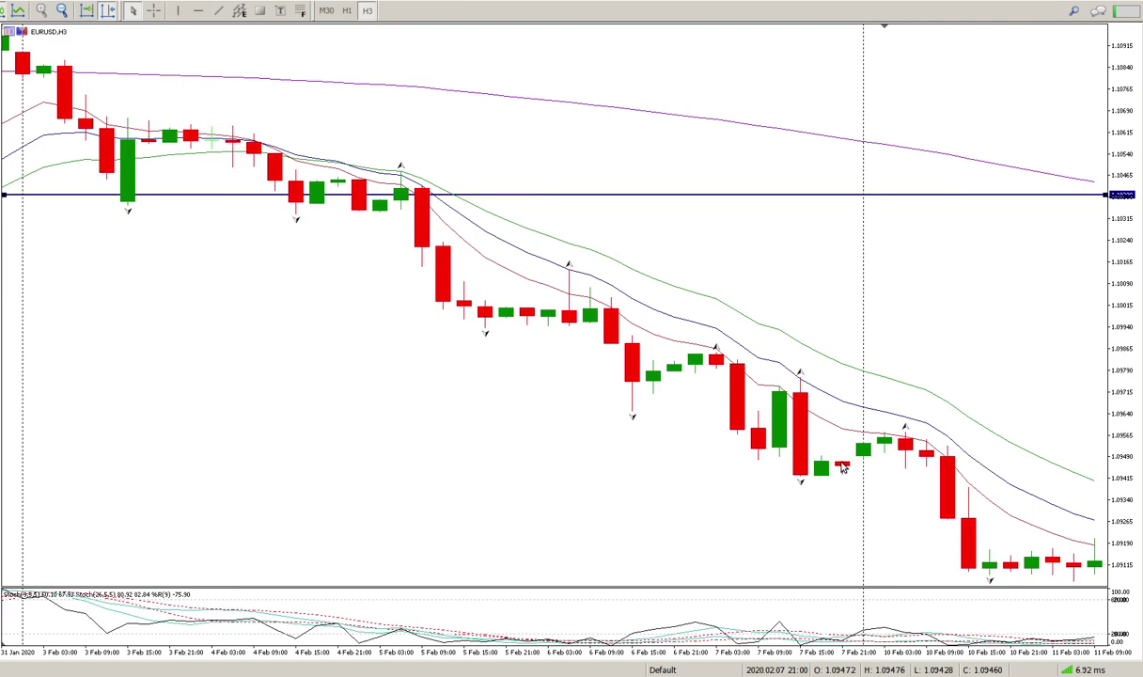
mouse_move(843, 468)
Move the horizontal line to 1.09457, add a second at 1.09491, then zoom out.
left_click_drag(794, 198, 892, 471)
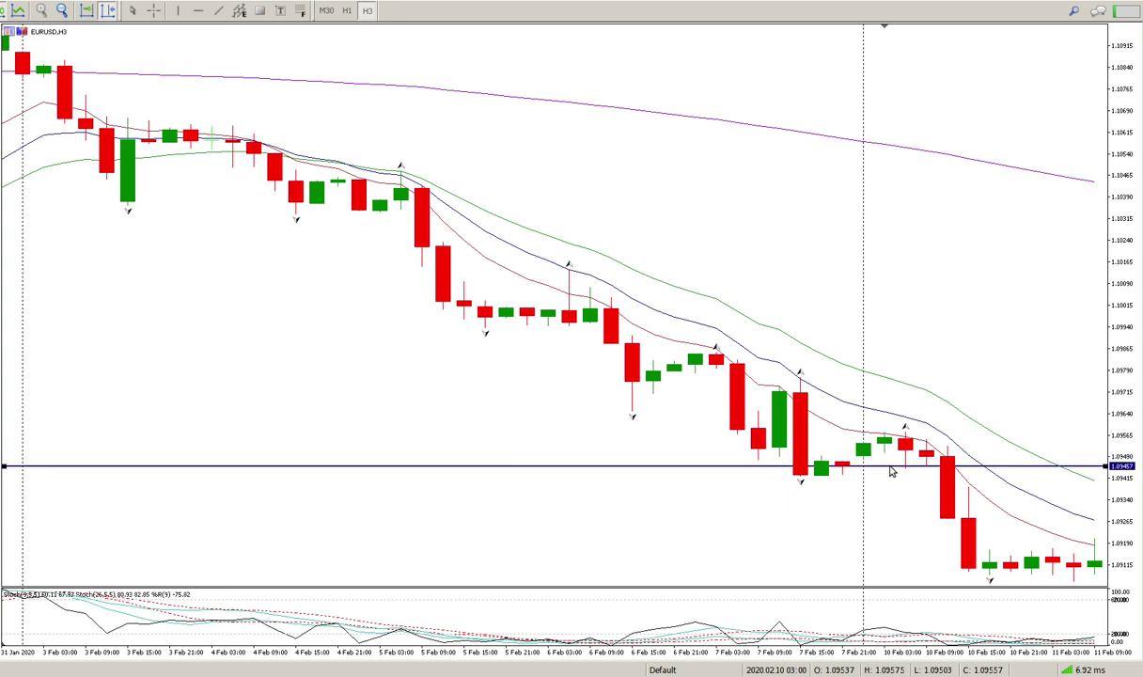
left_click(198, 10)
left_click_drag(878, 388, 923, 458)
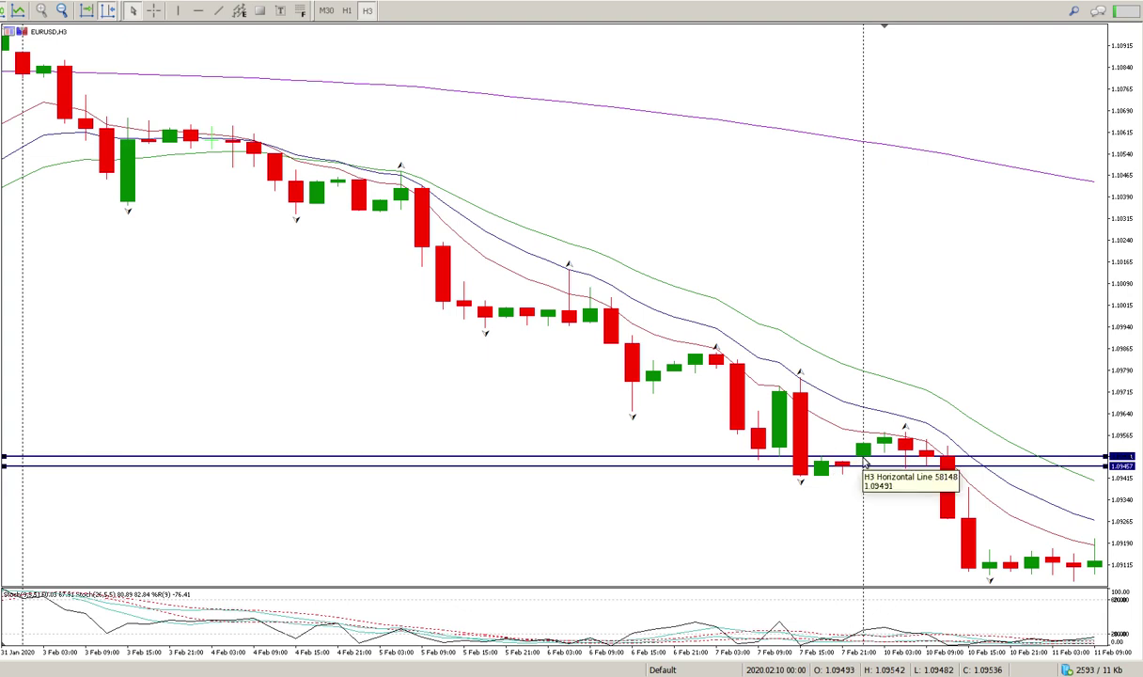
left_click(62, 11)
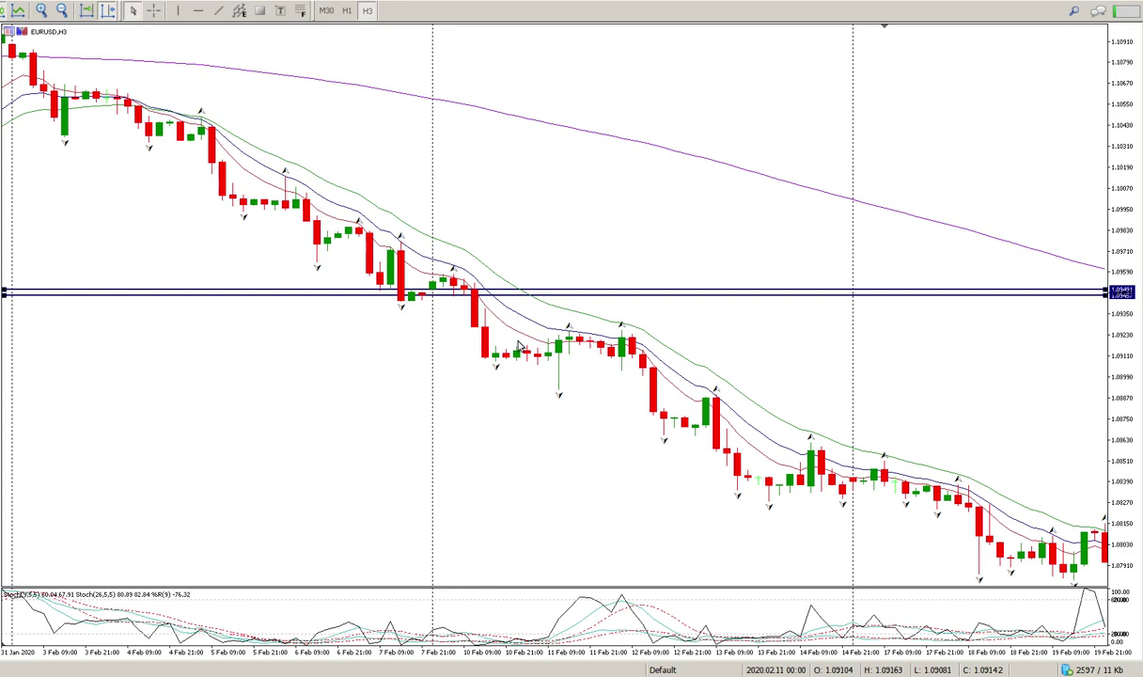
Delete the rectangle and the two lower lines, then place a horizontal line at 1.10302.
scroll(518, 346, "up", 5)
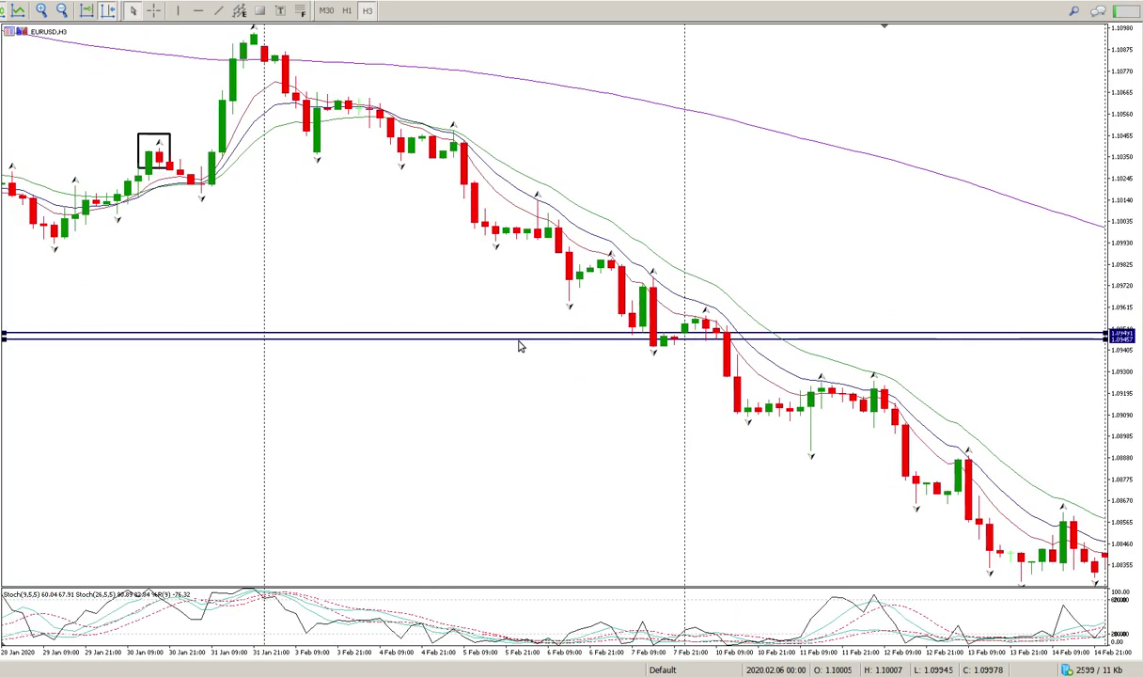
key("plus")
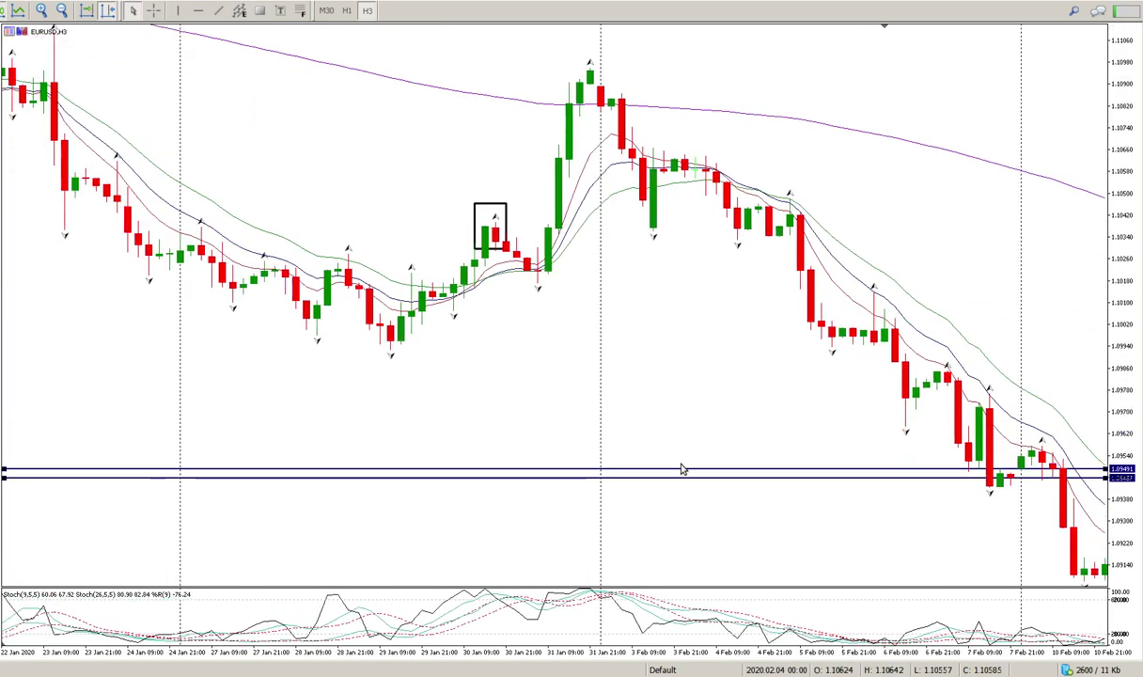
double_click(501, 211)
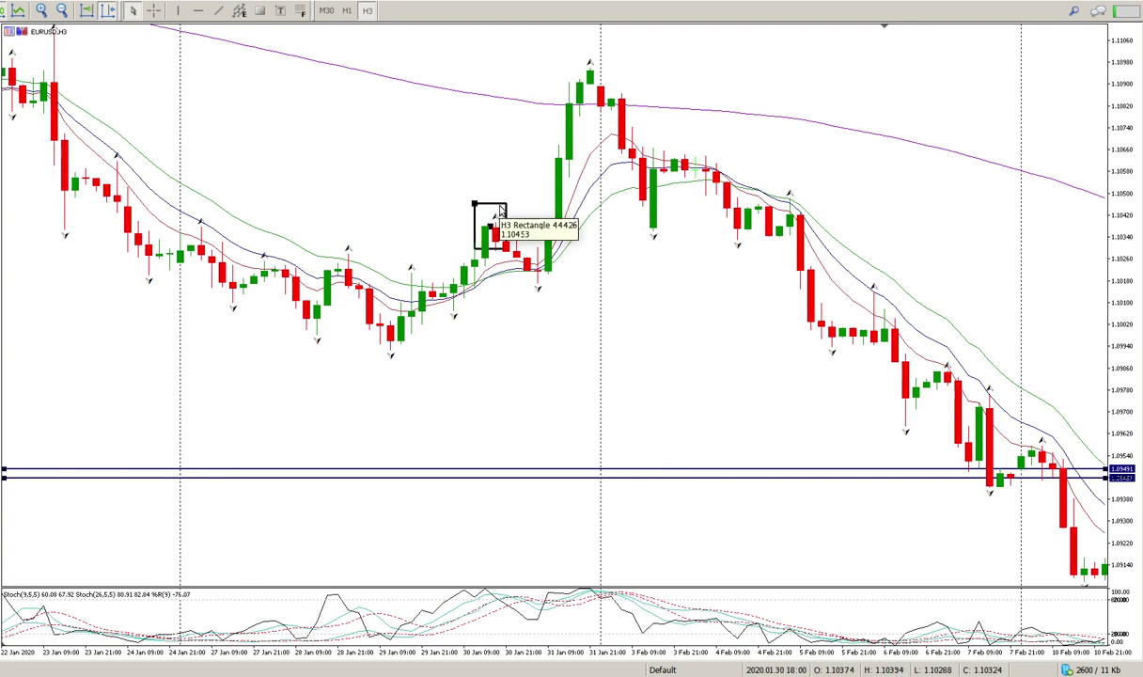
key("Delete")
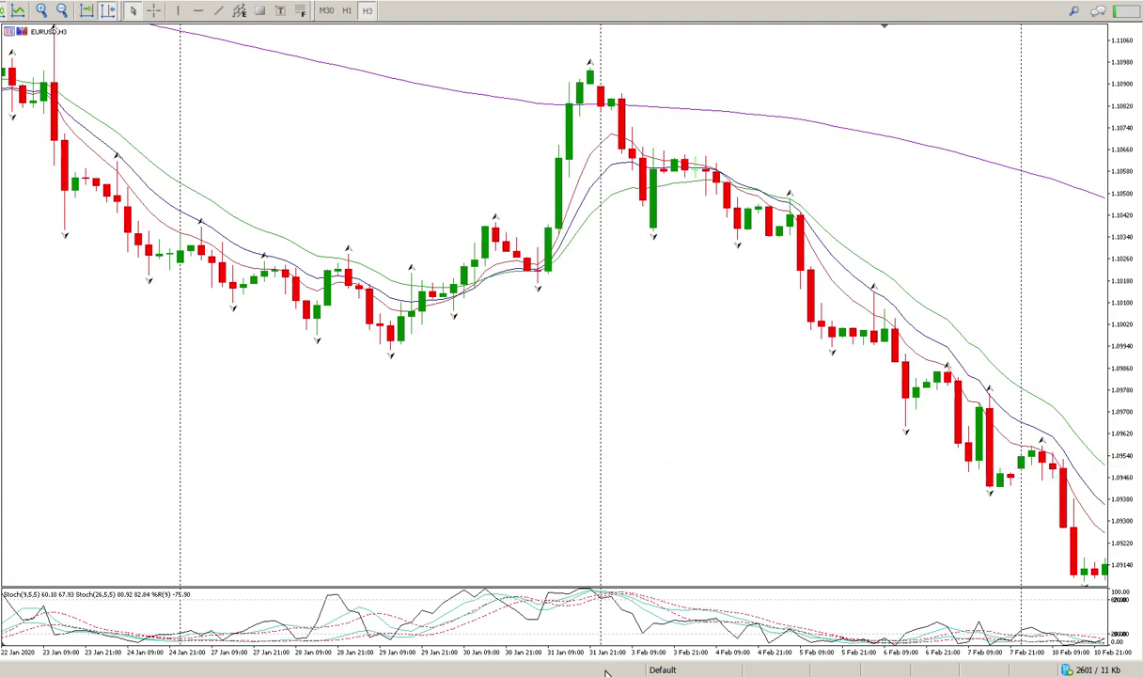
left_click(198, 15)
left_click(498, 247)
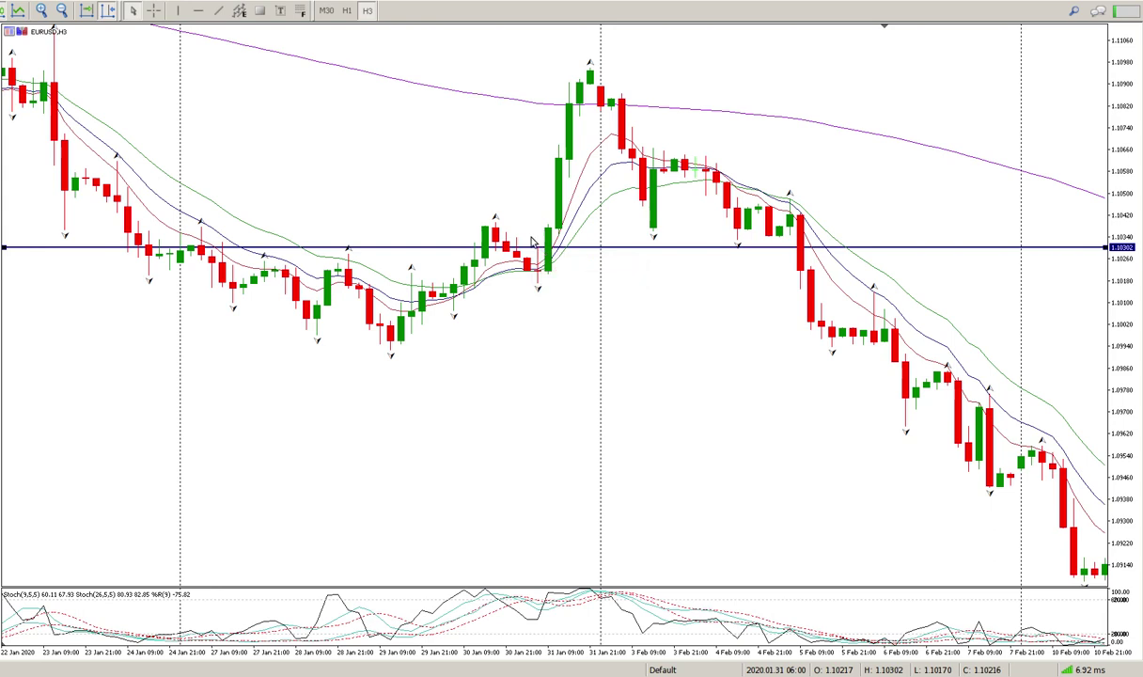
Add a horizontal line near 1.10348 and drag the lower line down to 1.10148.
left_click(199, 11)
left_click_drag(780, 254, 794, 234)
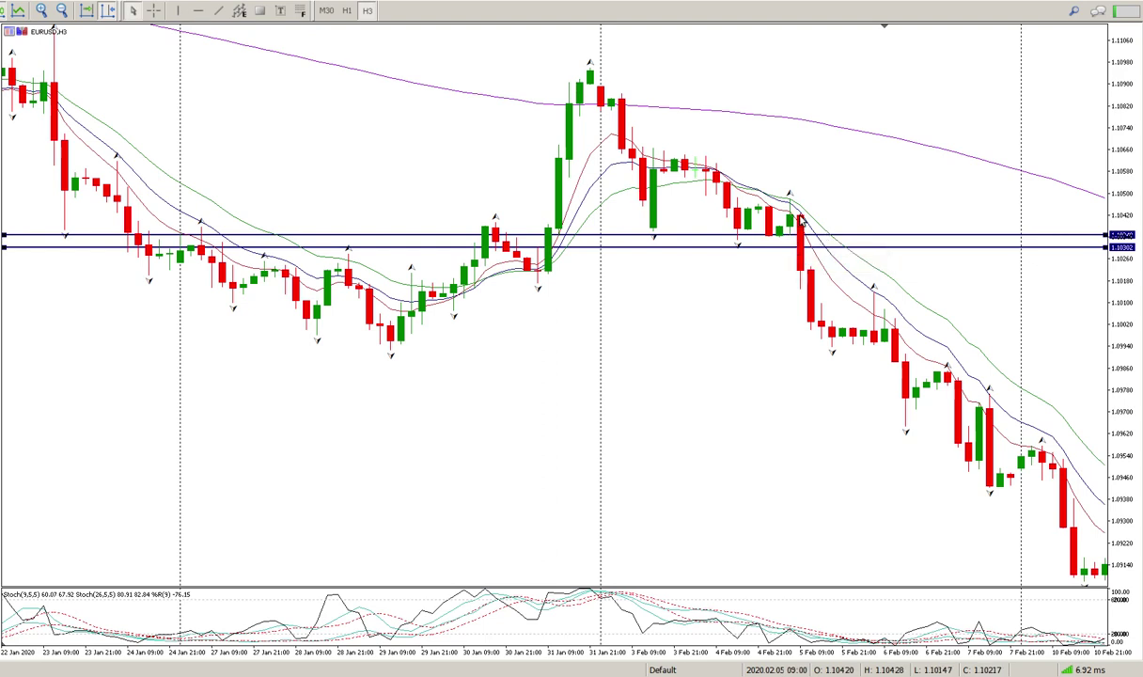
left_click_drag(776, 249, 780, 291)
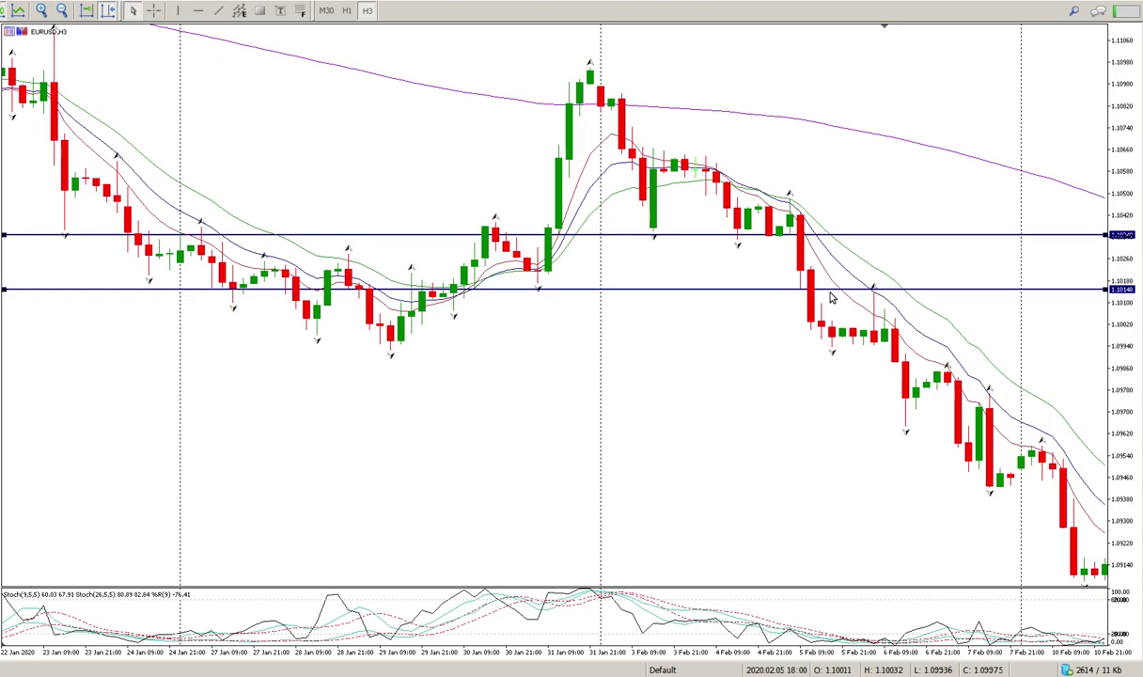
scroll(830, 298, "down", 10)
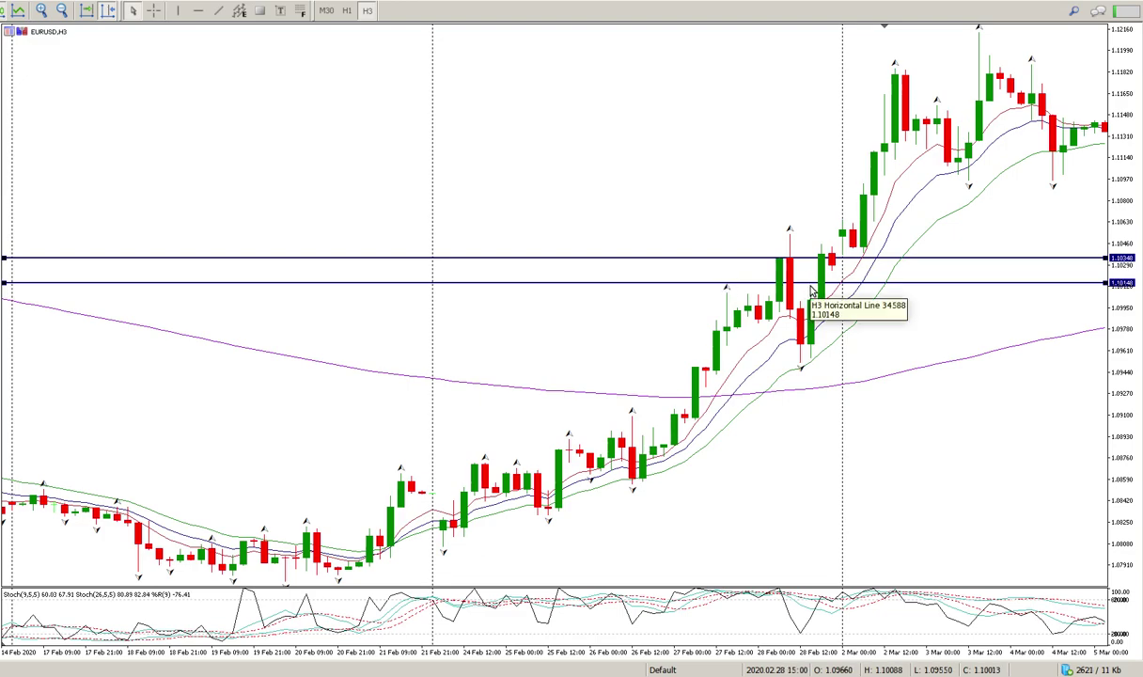
Scroll the chart back and forth to settle on the 24 Dec–14 Jan bars.
scroll(682, 293, "down", 10)
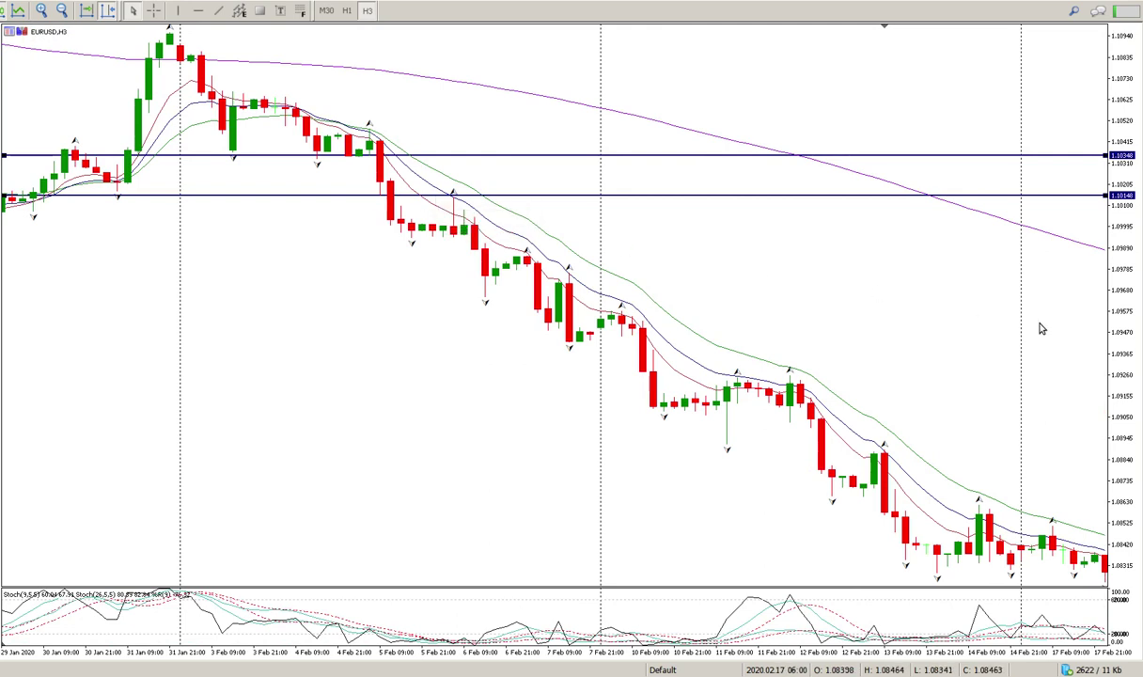
scroll(1041, 328, "up", 5)
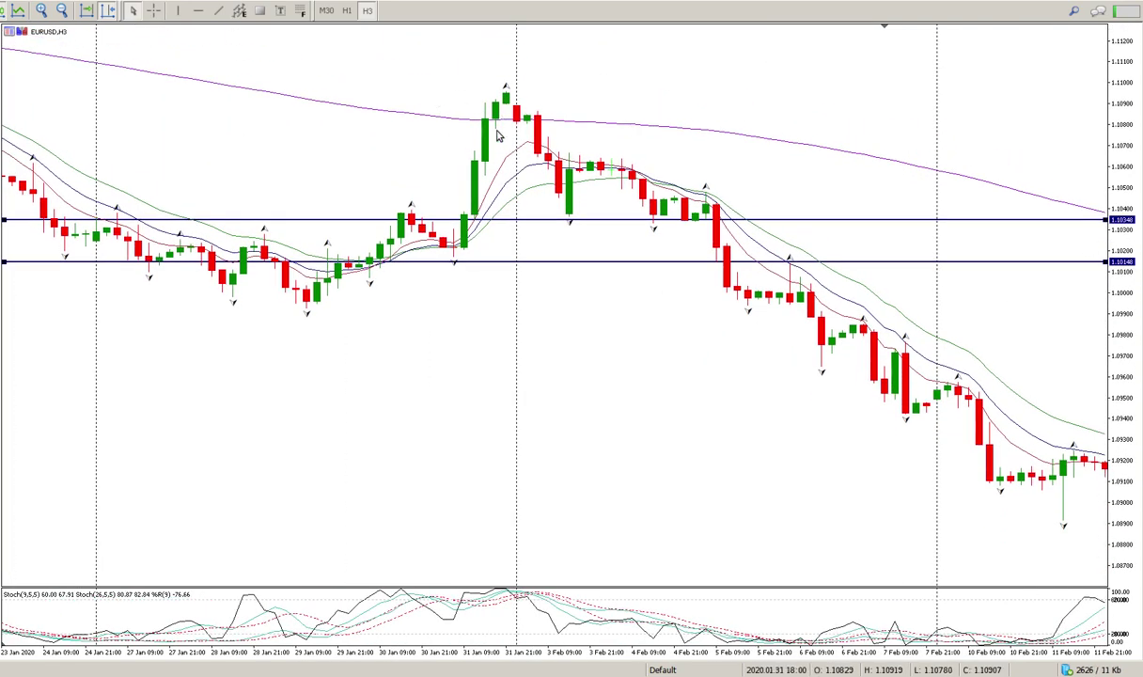
scroll(491, 108, "up", 6)
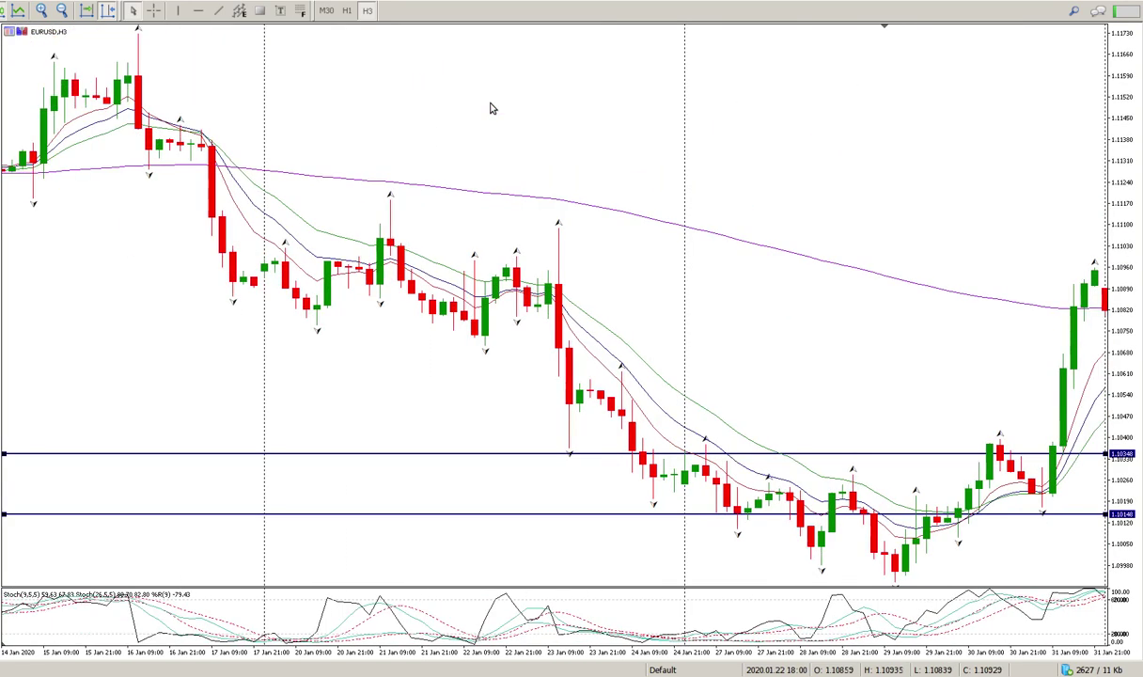
scroll(528, 193, "up", 3)
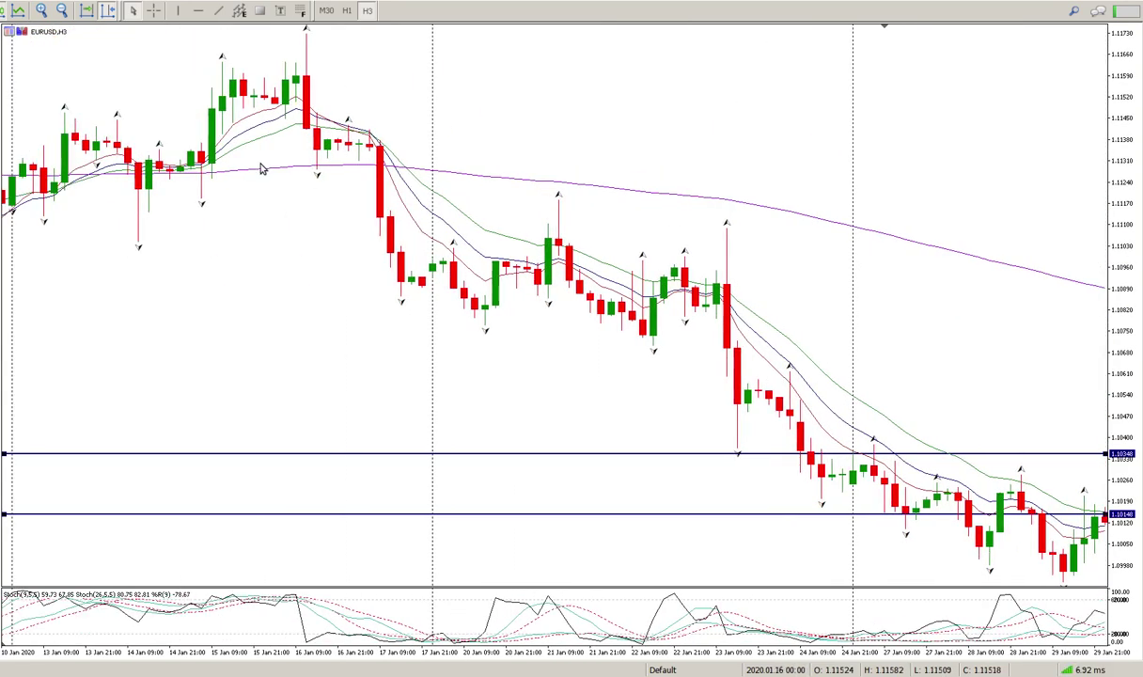
scroll(329, 164, "up", 2)
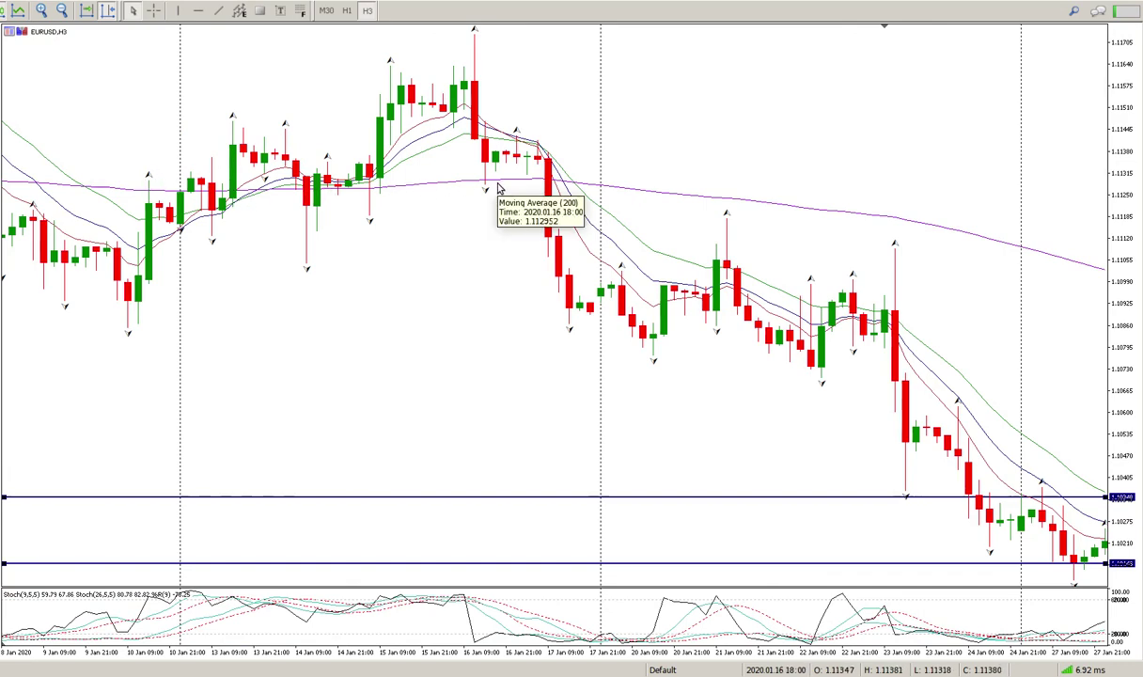
scroll(500, 187, "down", 10)
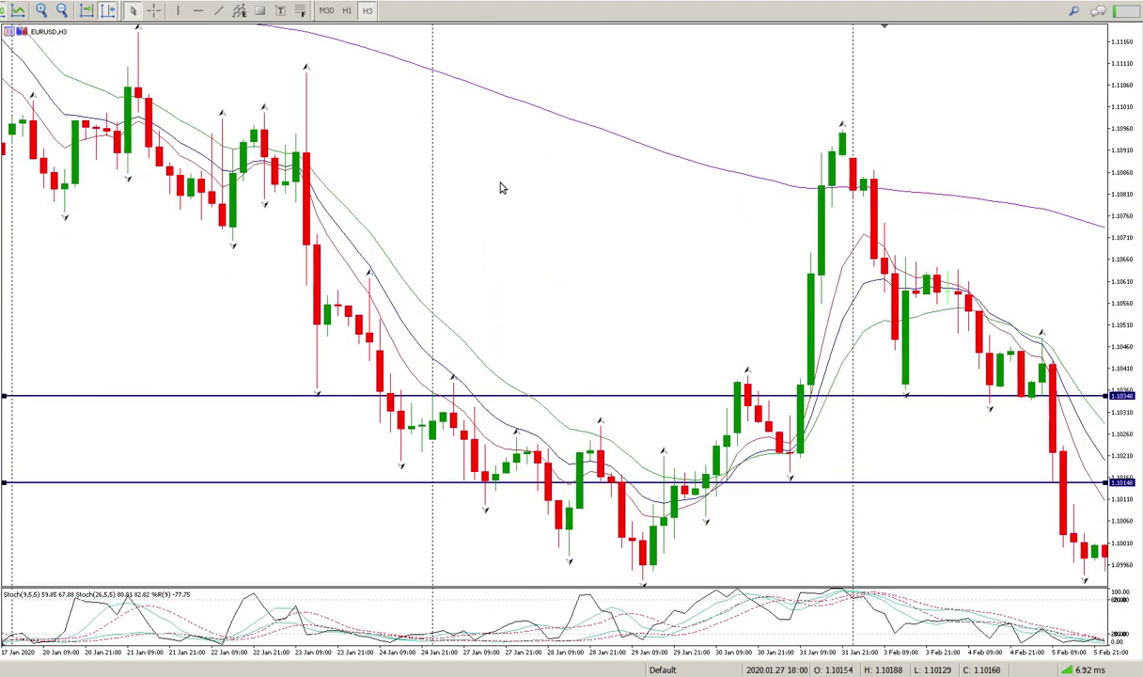
scroll(499, 187, "down", 15)
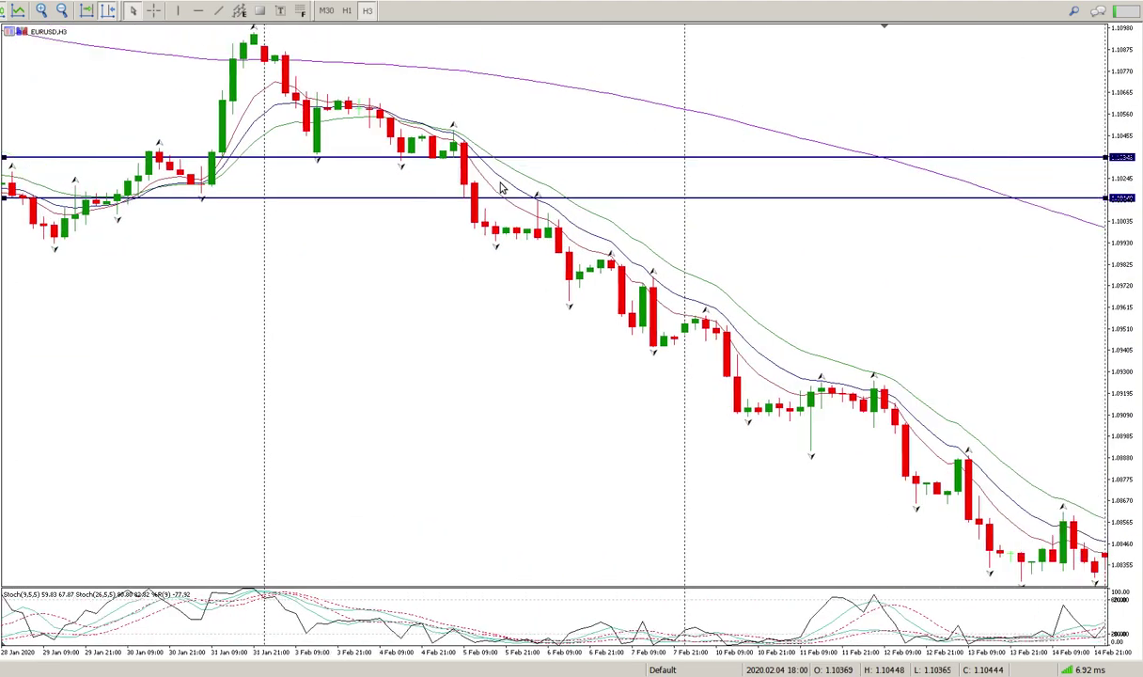
scroll(500, 187, "down", 10)
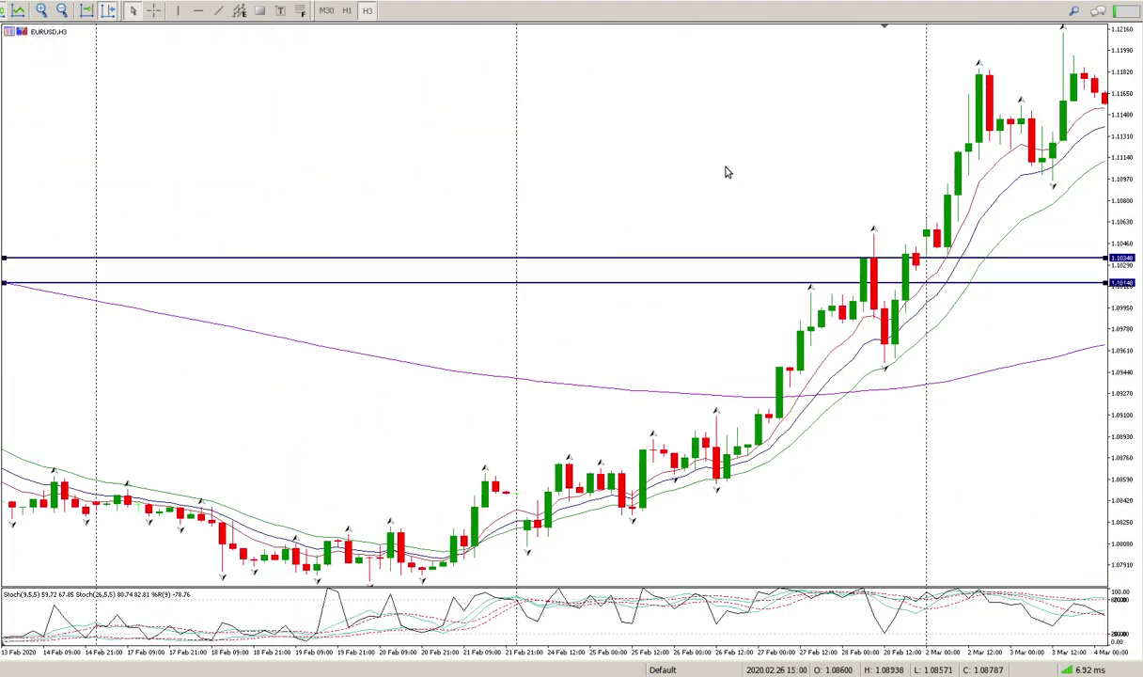
scroll(724, 172, "down", 3)
scroll(724, 172, "down", 3)
scroll(725, 172, "up", 20)
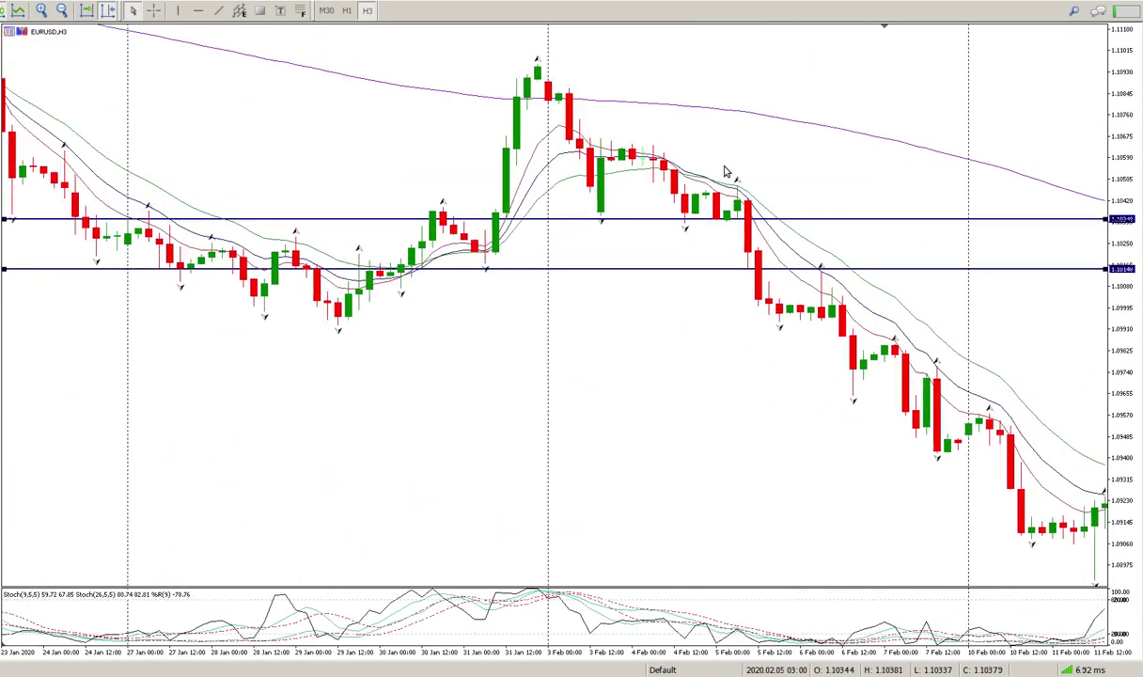
scroll(725, 172, "up", 8)
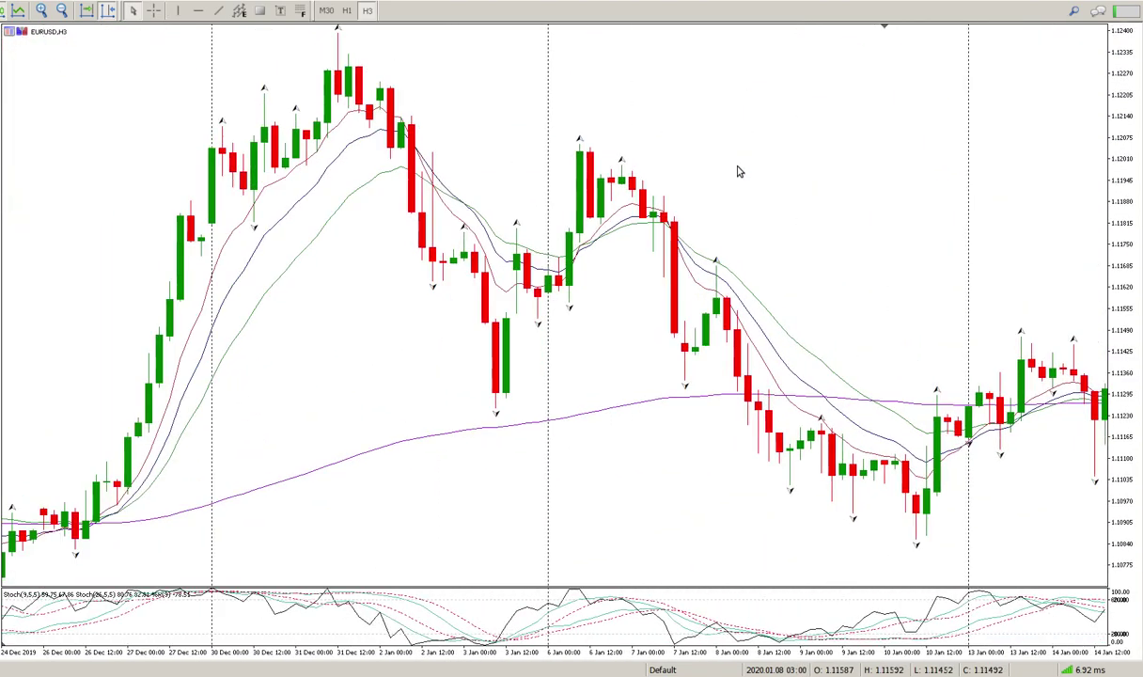
Draw a Fibonacci retracement from the 31 Dec high down to the early-January low.
left_click(298, 11)
left_click_drag(338, 30, 843, 410)
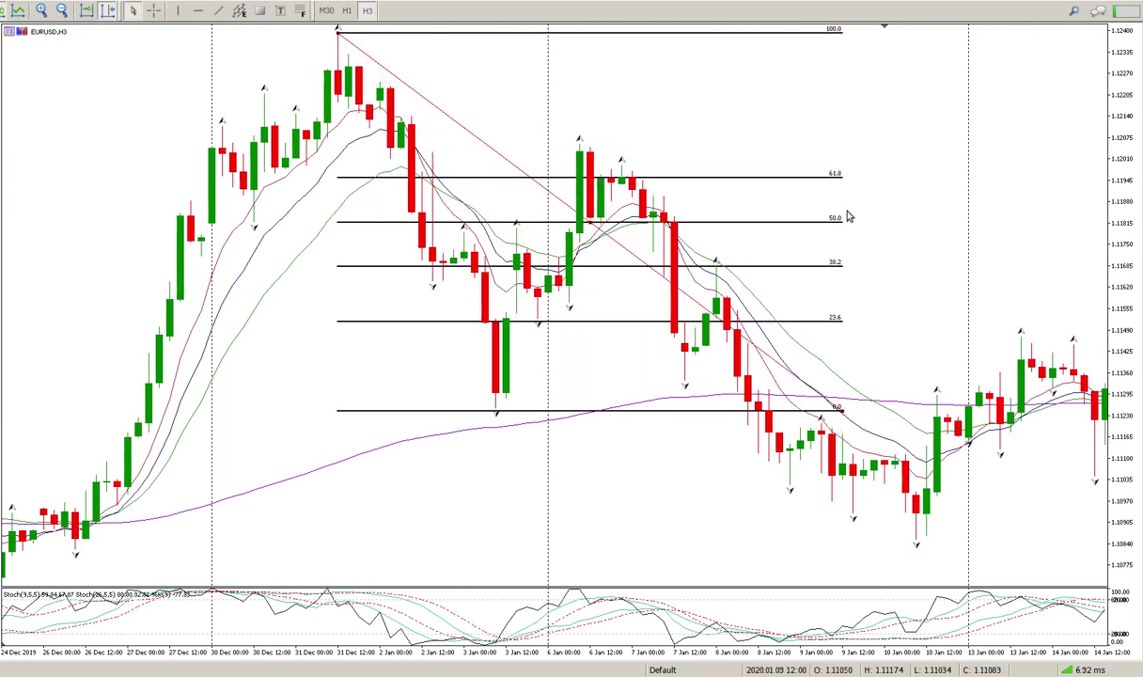